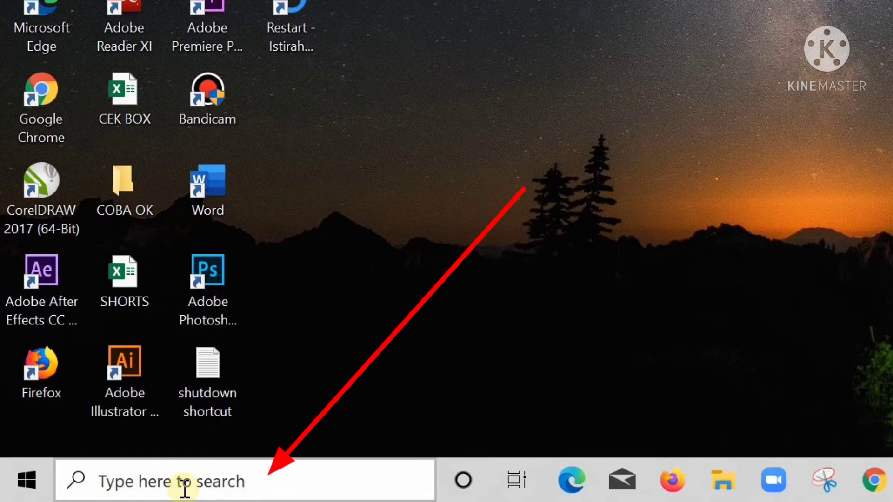
Step: Find and open the Alarms & Clock app, then leave the existing 21:14 alarm's editor
left_click(186, 484)
type("alarm")
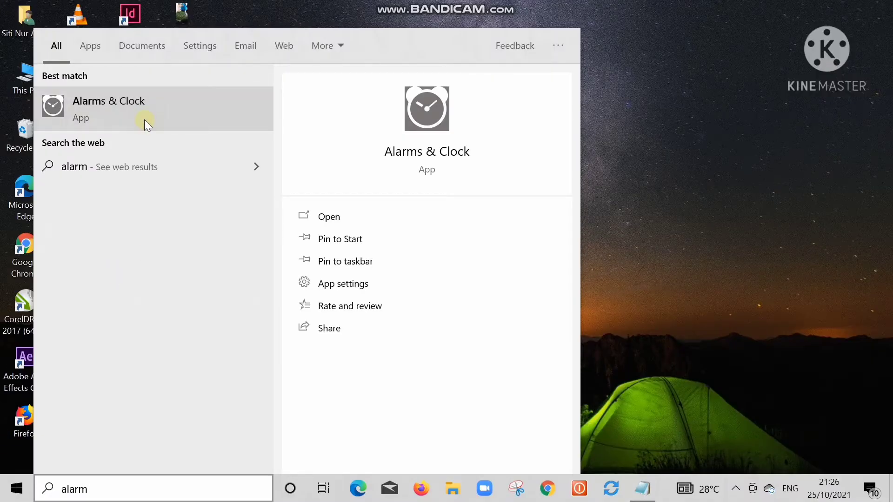
left_click(146, 121)
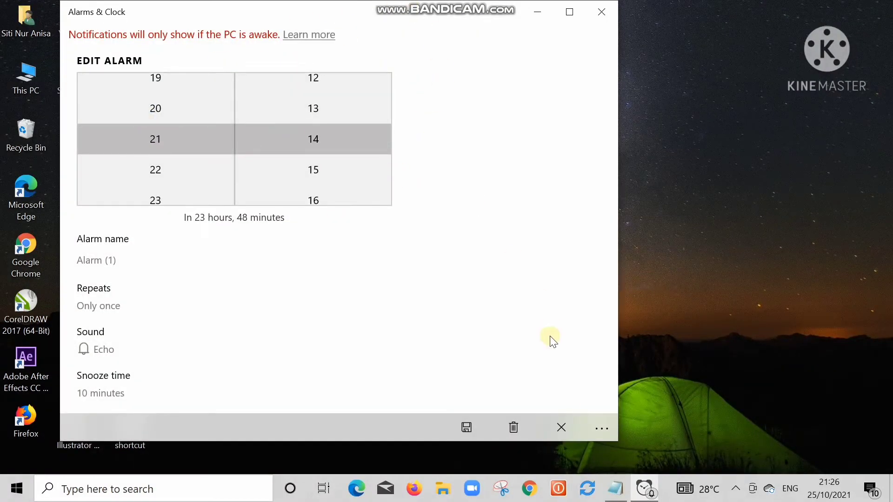
left_click(562, 429)
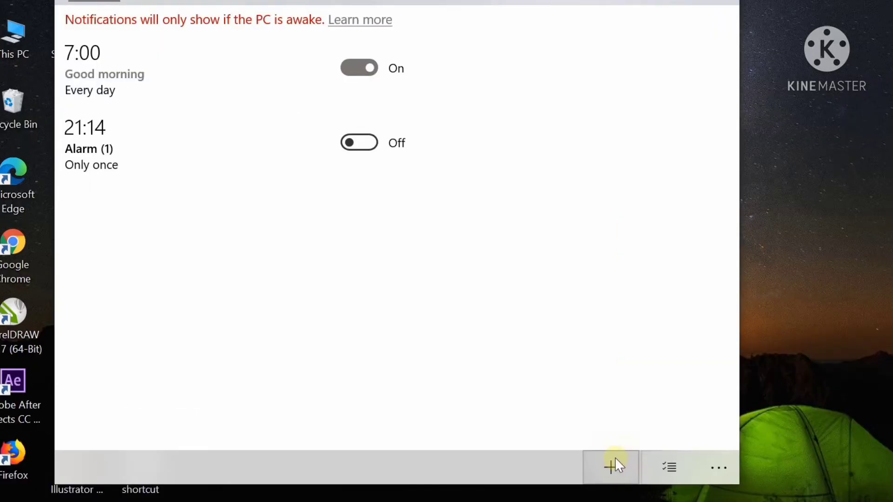
Step: Start a new alarm and set its hour to 22
left_click(615, 457)
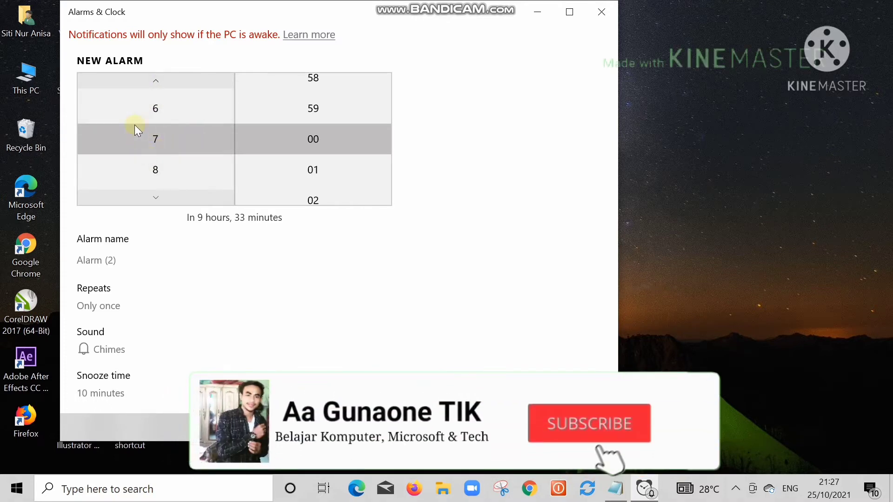
left_click(157, 82)
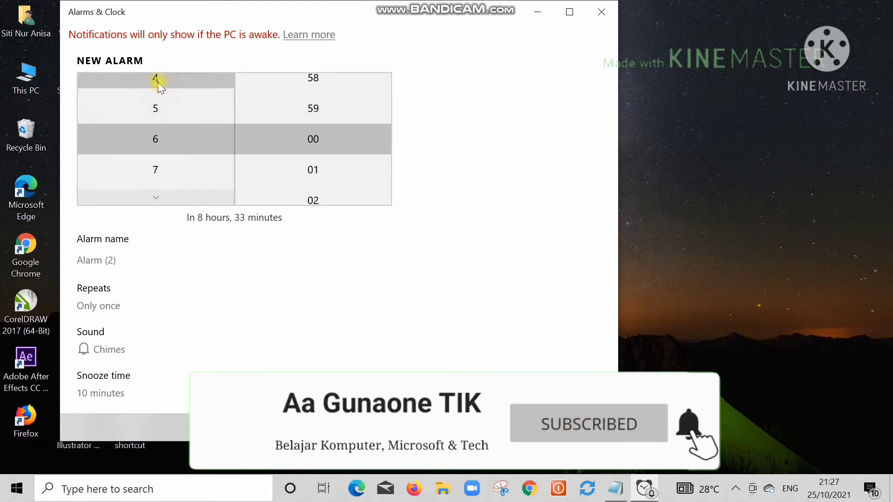
left_click(157, 82)
left_click(158, 82)
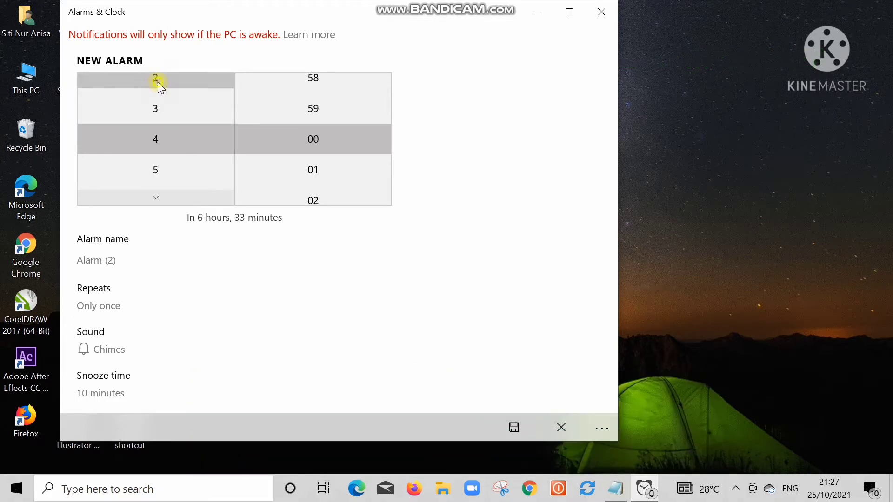
left_click(158, 82)
left_click(158, 81)
left_click(158, 81)
left_click(157, 82)
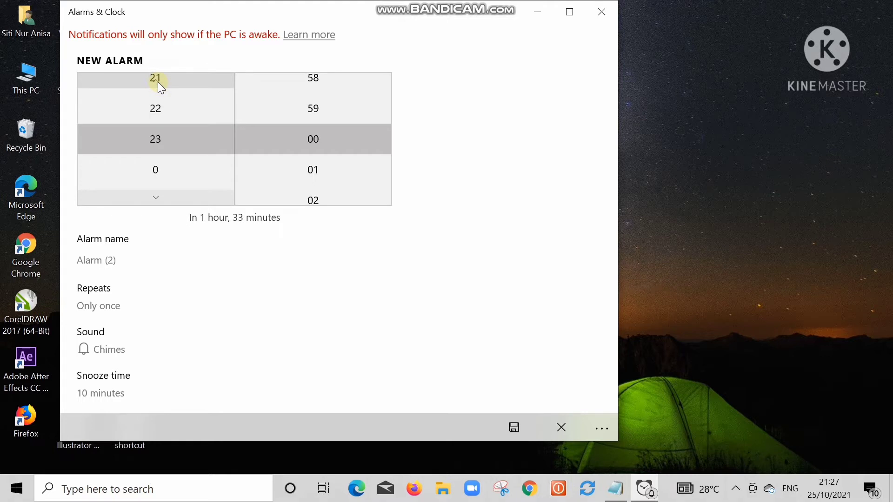
left_click(175, 82)
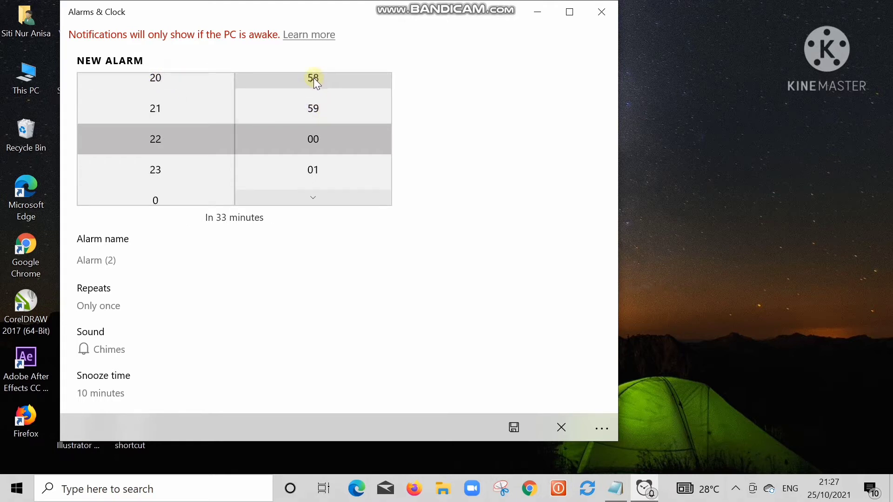
Step: Set the new alarm's minutes to 27
left_click(313, 77)
left_click(314, 78)
left_click(313, 77)
left_click(314, 78)
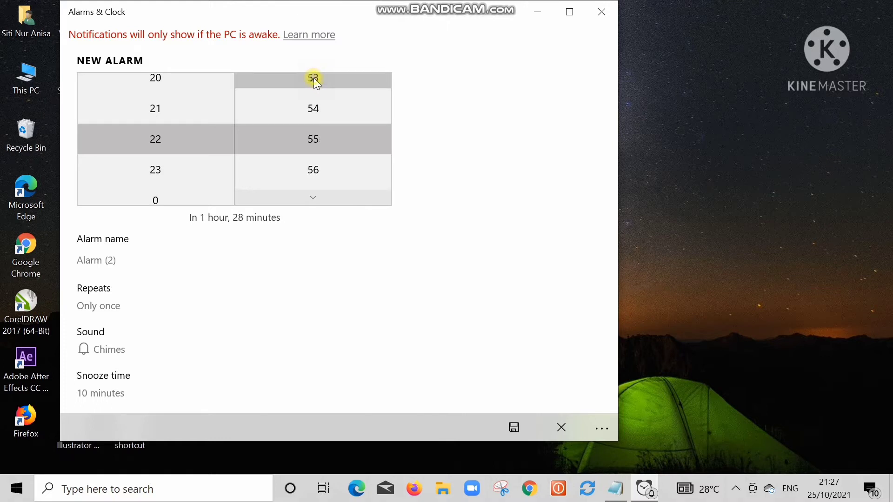
left_click(314, 78)
left_click(314, 77)
left_click(314, 77)
left_click(314, 77)
left_click(314, 77)
left_click(313, 77)
left_click(314, 78)
left_click(314, 78)
left_click(313, 78)
left_click(313, 77)
left_click(313, 77)
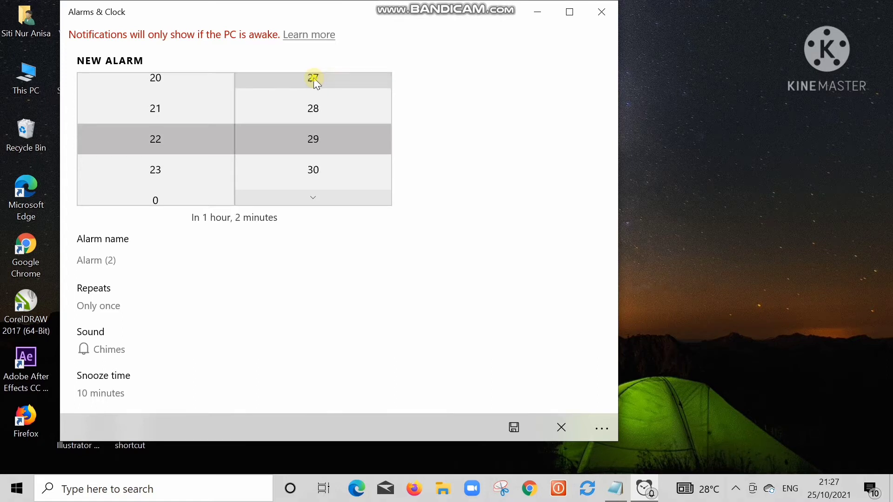
left_click(313, 77)
left_click(313, 77)
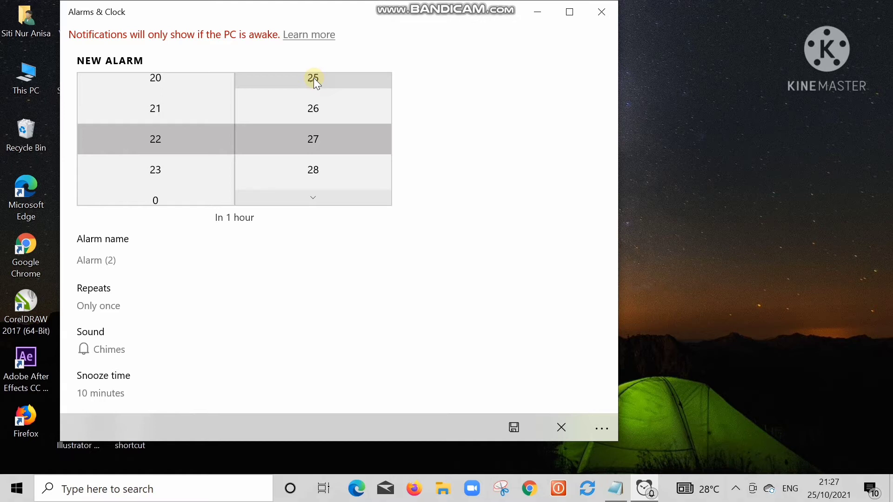
Step: Change the new alarm's time to 21:32
left_click(188, 98)
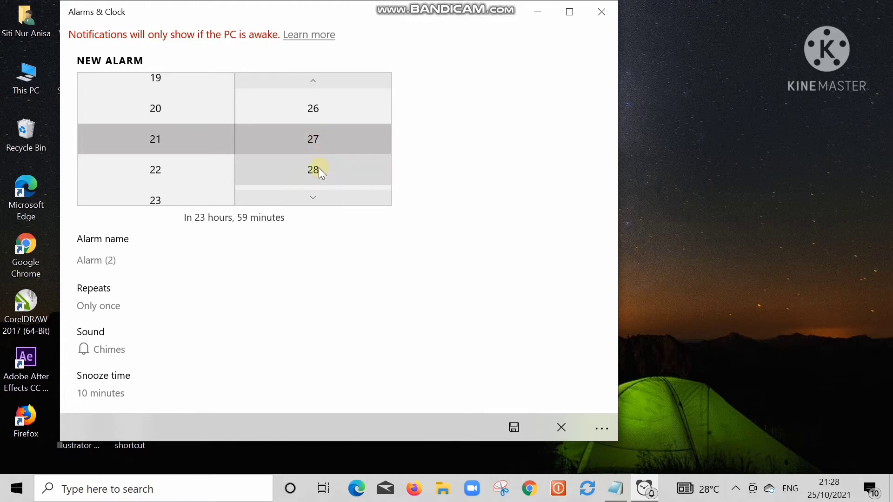
left_click(316, 199)
left_click(316, 199)
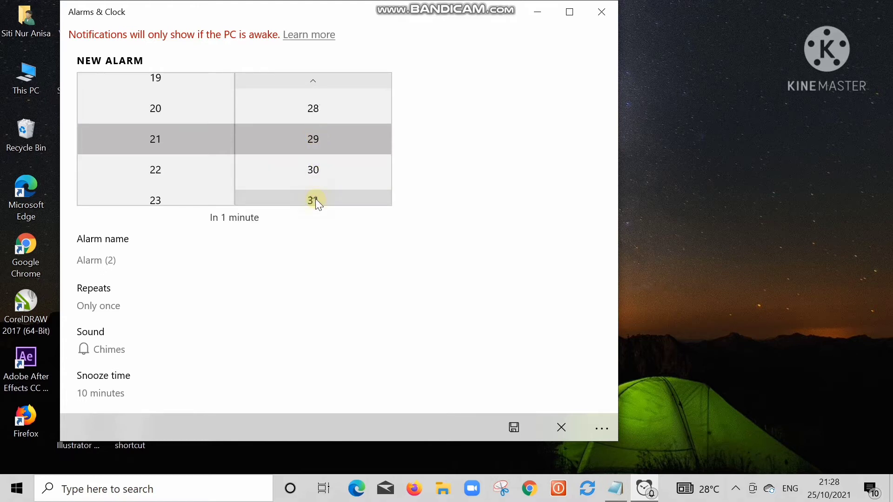
left_click(316, 198)
left_click(315, 199)
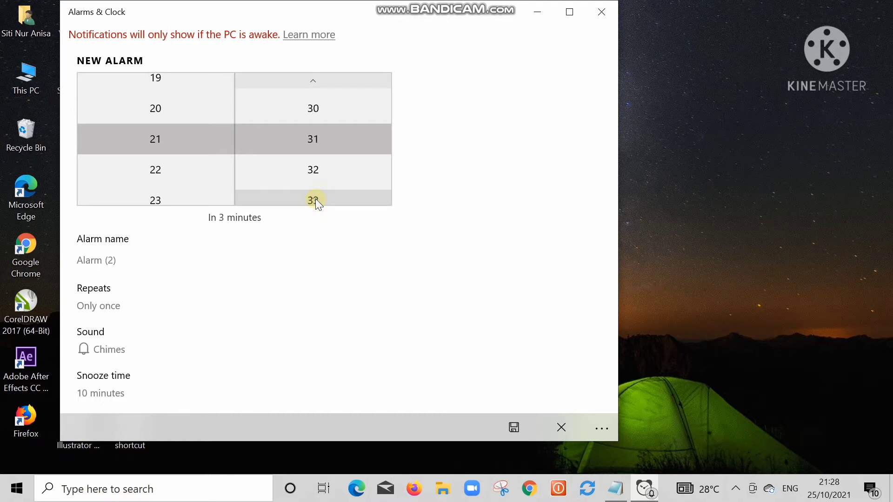
left_click(317, 165)
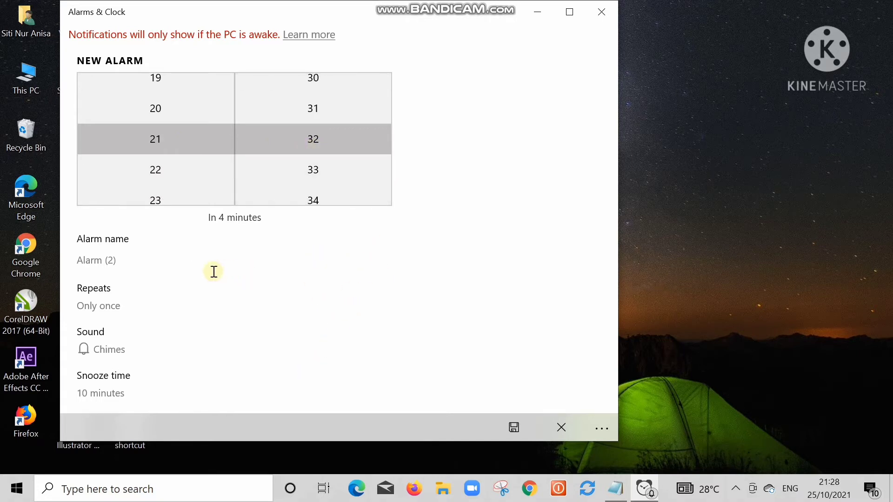
Step: Replace the default alarm name with "Waktunya Belajar!! Semangat"
left_click(113, 258)
double_click(113, 258)
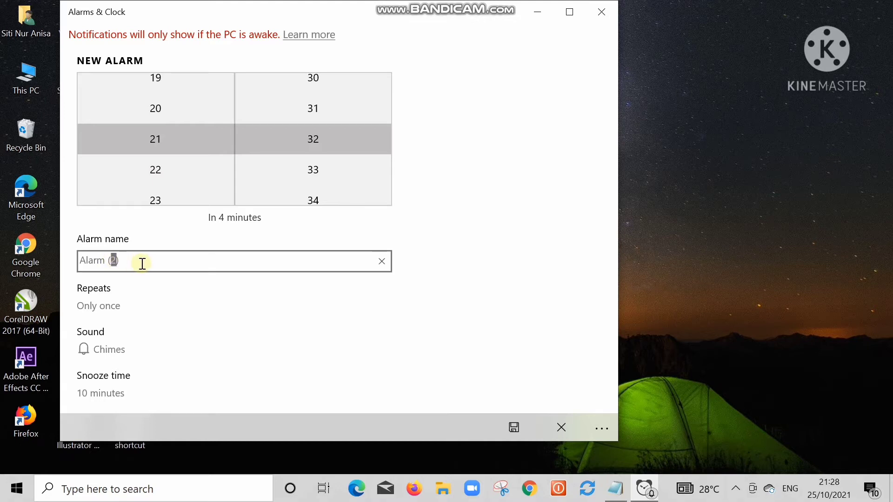
left_click(137, 264)
key("BackSpace")
key("BackSpace")
key("BackSpace")
key("BackSpace")
key("BackSpace")
key("BackSpace")
key("BackSpace")
key("BackSpace")
key("BackSpace")
type("Waktunya Belajar")
type("!! Semanga")
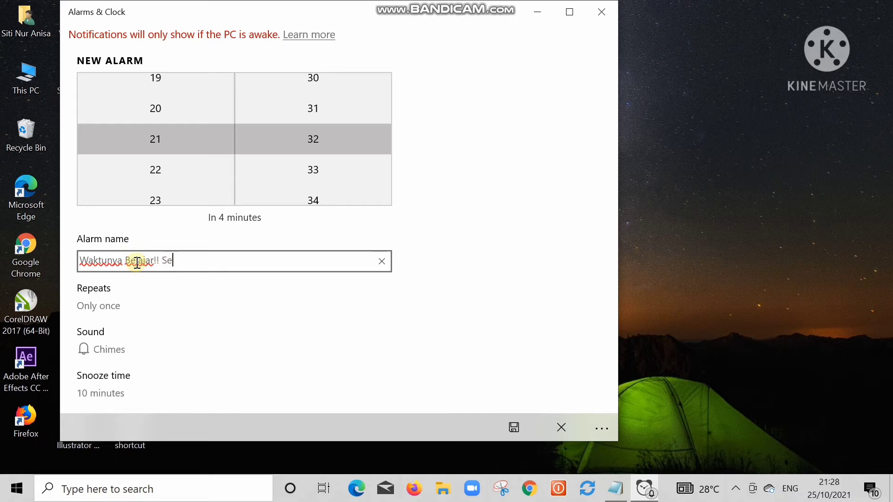
type("t")
Step: View the weekdays available for repeating the alarm and close the list without selecting any
left_click(112, 304)
left_click(113, 304)
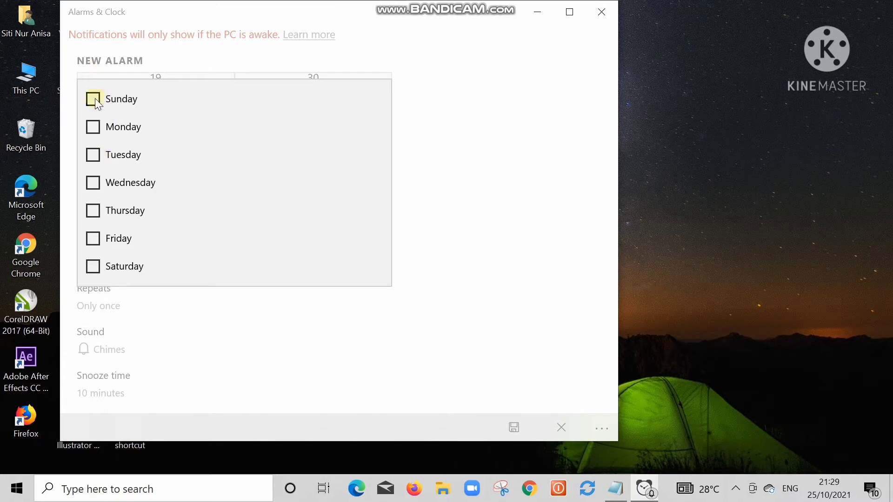
left_click(218, 329)
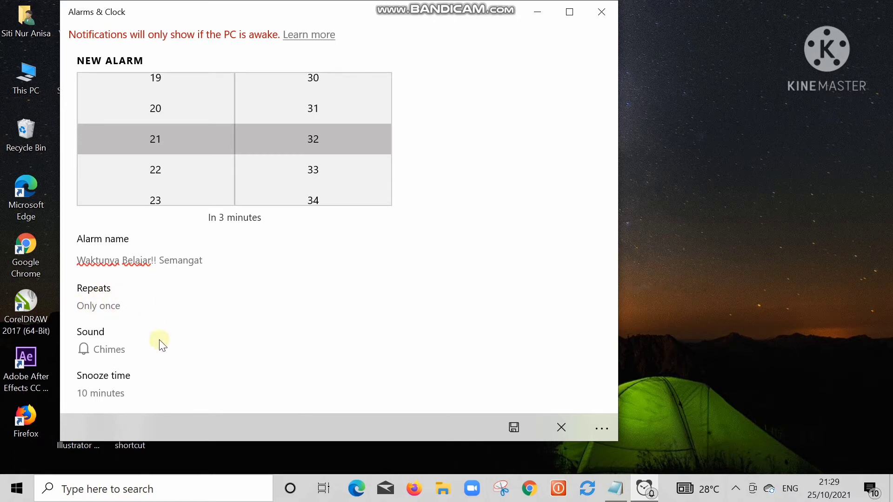
Step: Preview the Chords and Tap sounds, choose Chords for the alarm, and select a snooze time of 10 minutes
left_click(116, 346)
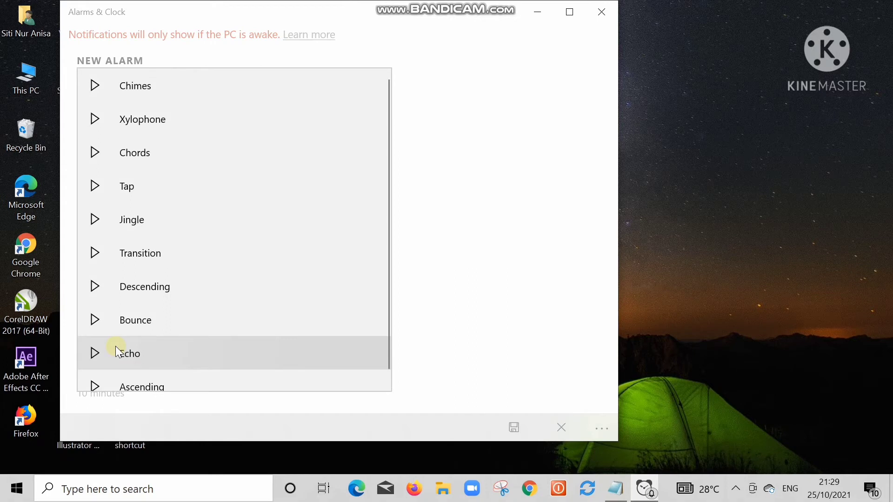
left_click(95, 149)
left_click(91, 193)
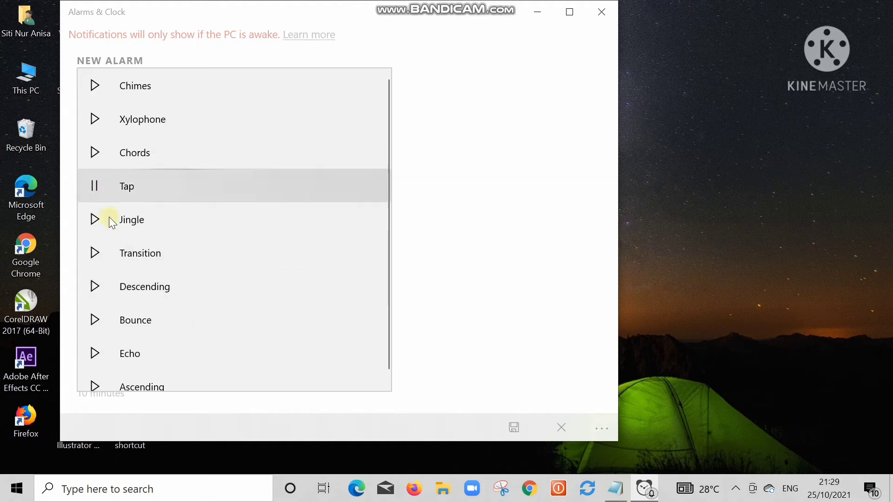
left_click(99, 154)
left_click(149, 159)
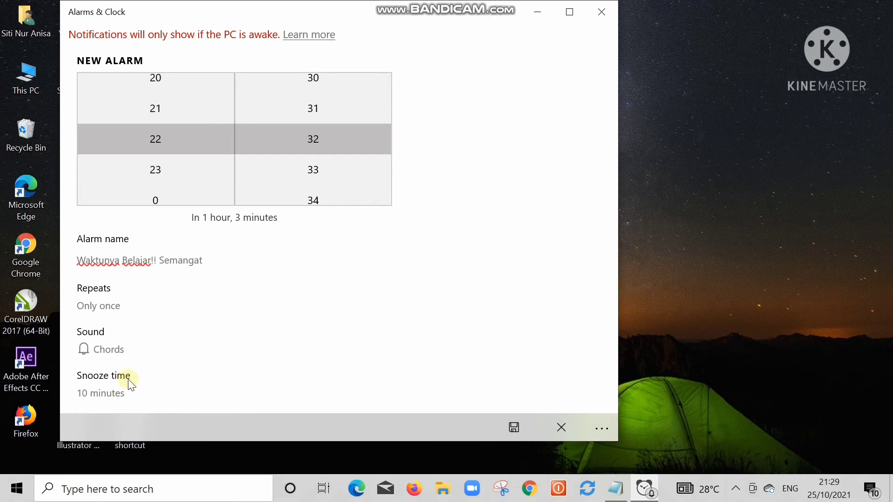
left_click(102, 394)
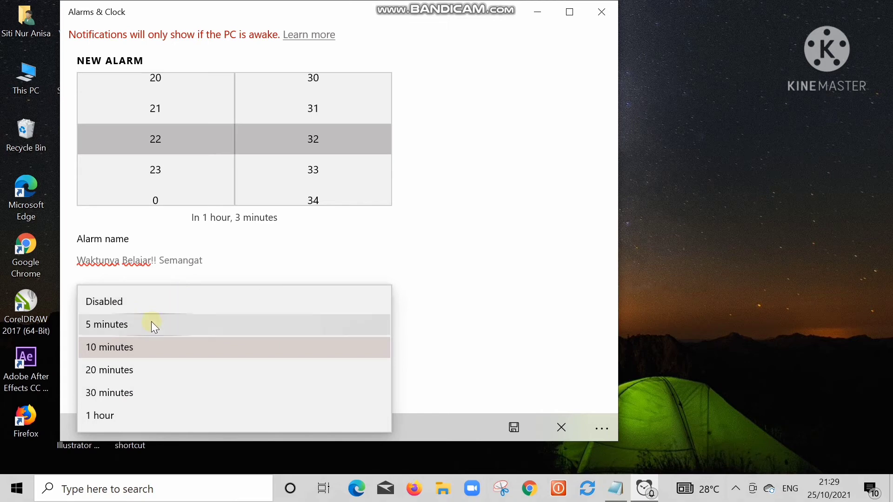
left_click(146, 348)
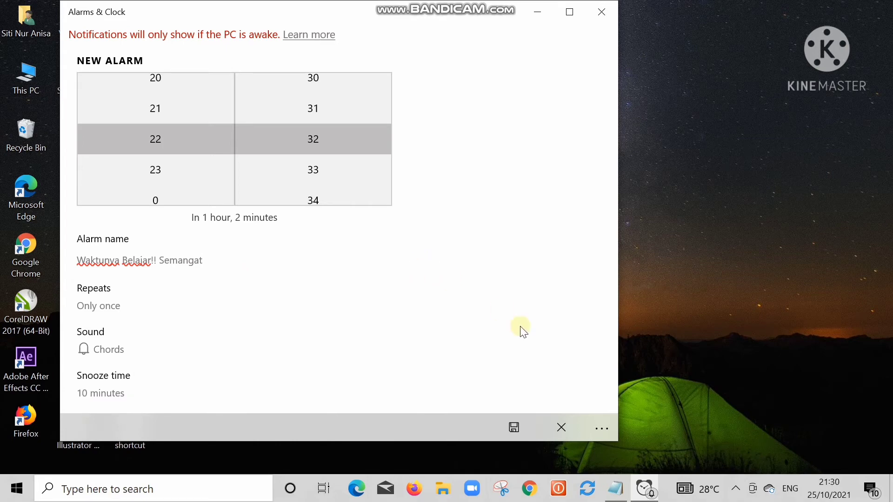
Step: Set the alarm's hour back to 21 and save the new alarm
mouse_move(815, 482)
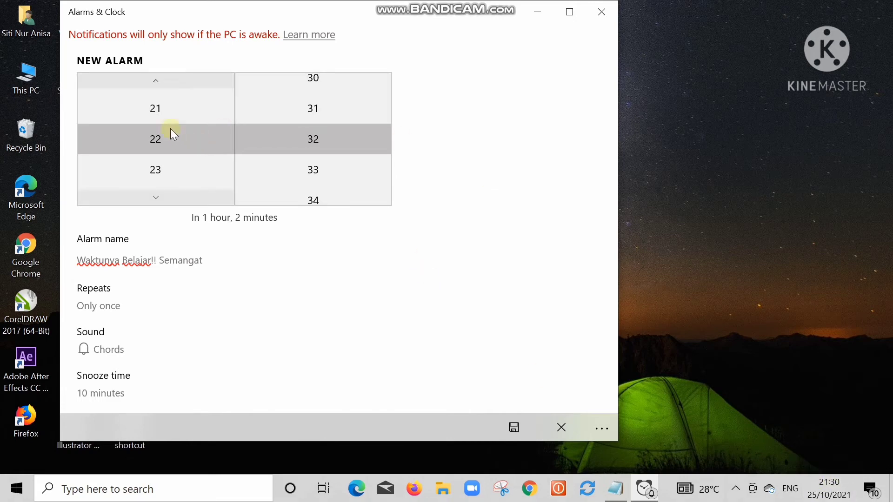
left_click(167, 114)
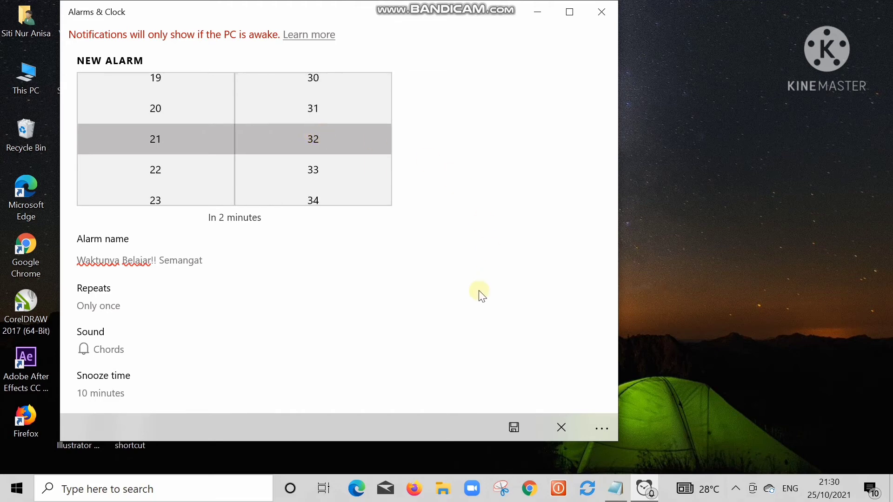
left_click(526, 428)
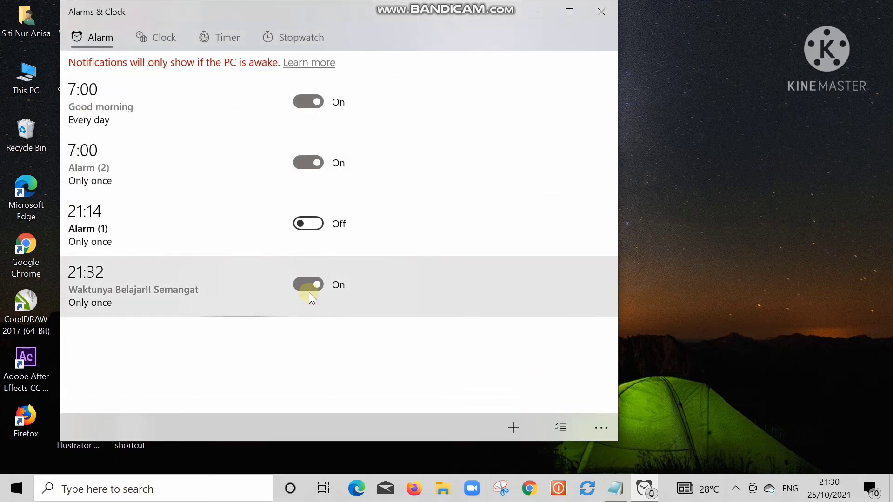
Step: Switch the 21:32 "Waktunya Belajar!! Semangat" alarm off and back on twice
left_click(316, 284)
left_click(298, 286)
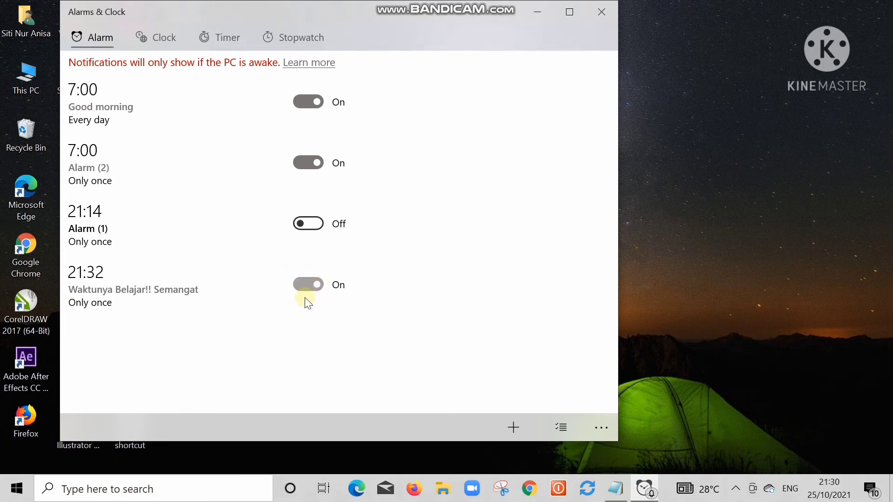
left_click(312, 288)
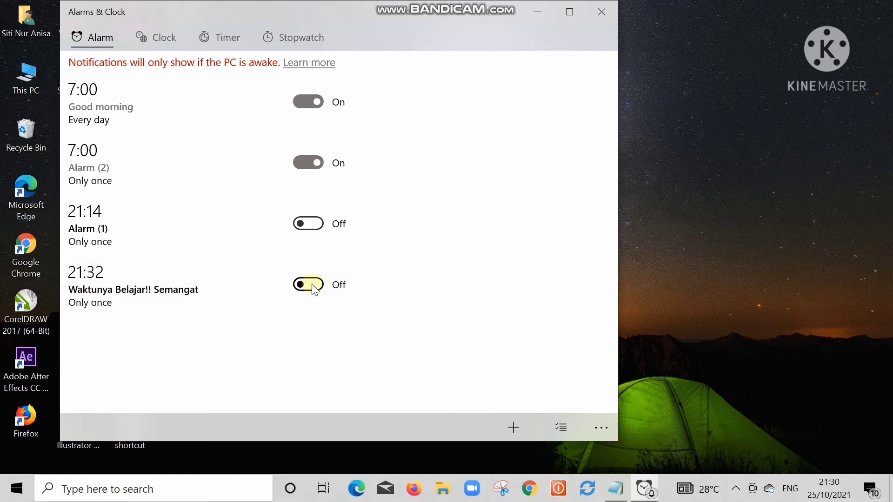
left_click(313, 285)
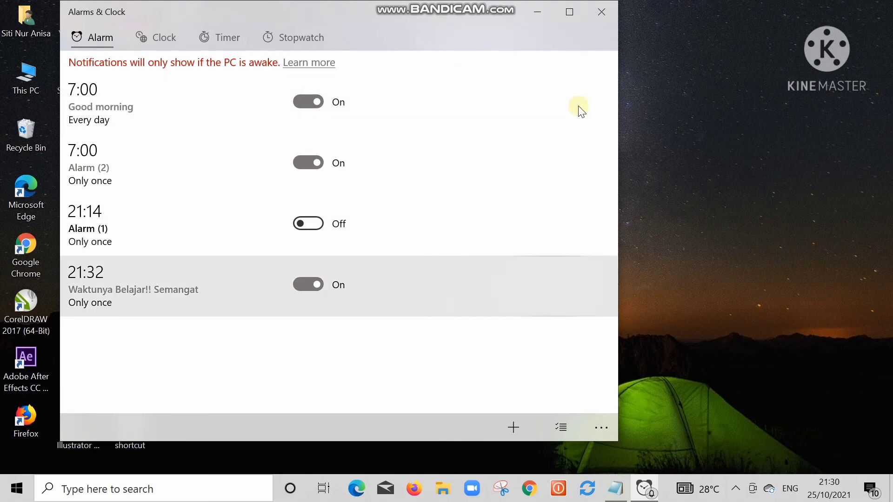
Step: Close the Alarms & Clock window, wait for the 21:32 alarm to go off, and dismiss its notification
left_click(596, 16)
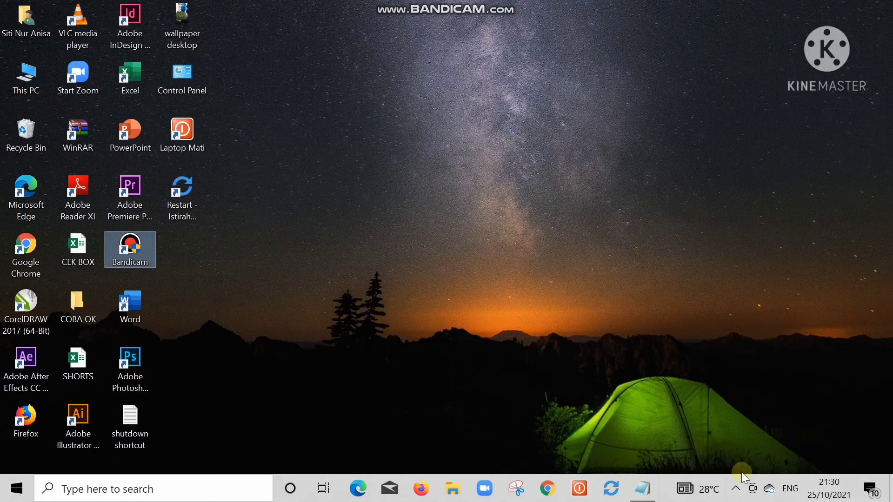
left_click(742, 487)
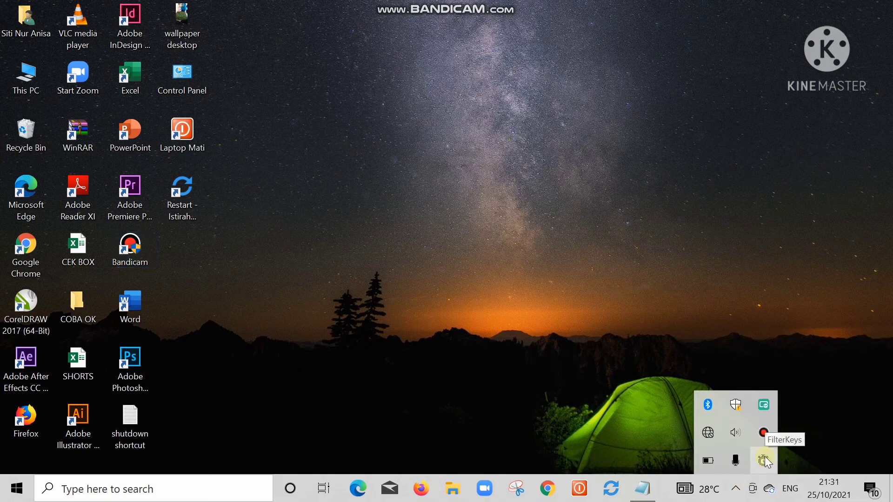
left_click(568, 295)
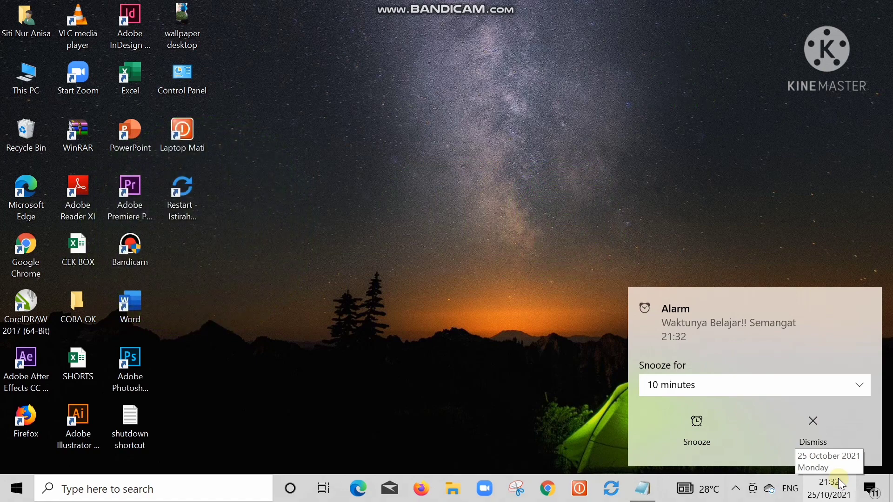
left_click(815, 426)
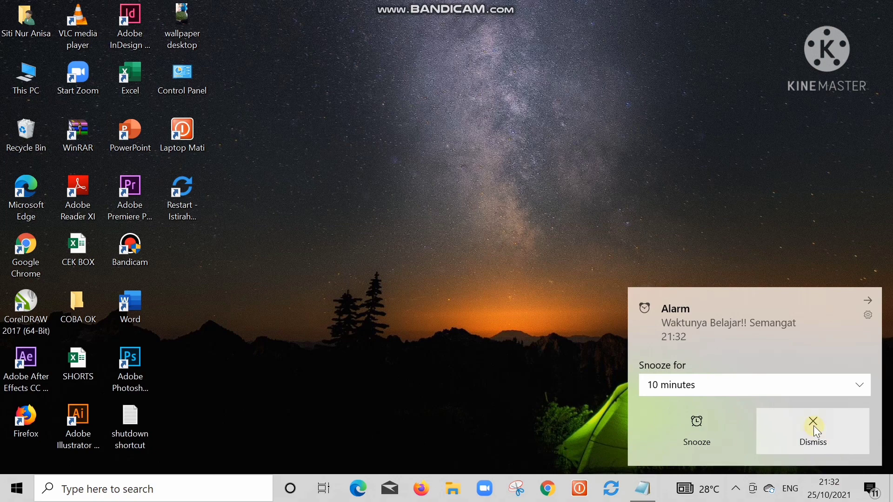